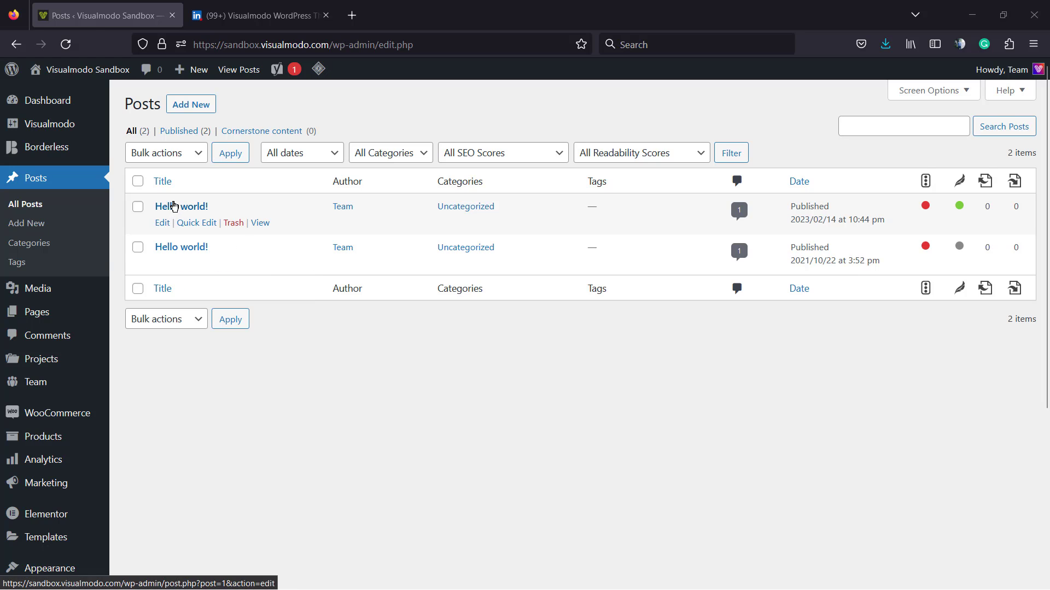
# Switch to the LinkedIn admin page for Visualmodo WordPress Themes & Plugins.
pyautogui.hotkey('ctrl', 'Tab')
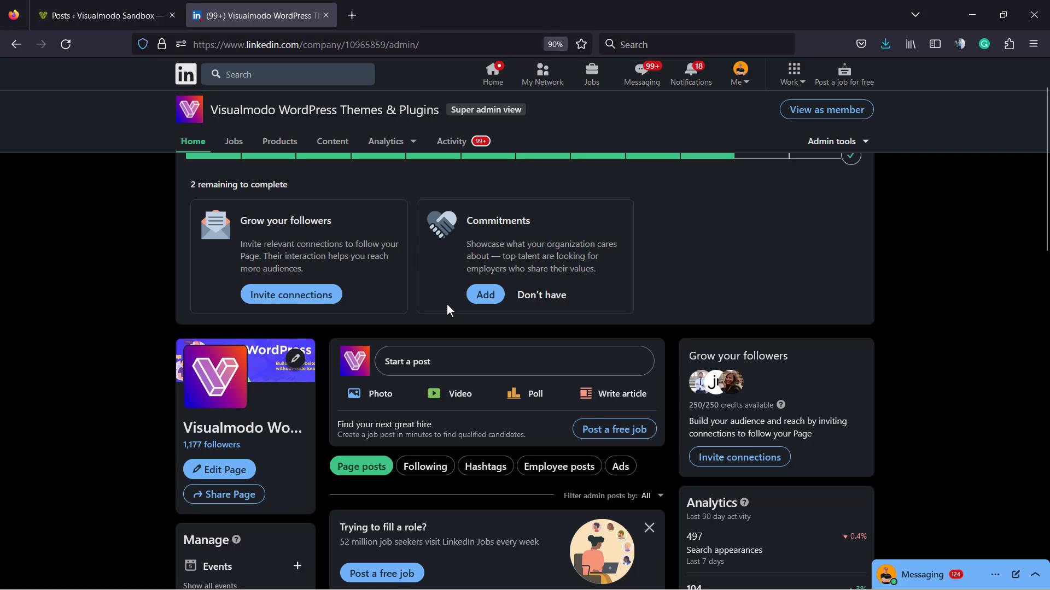
# Leave the LinkedIn admin page and return to the WordPress Posts list tab.
pyautogui.scroll(2, 401, 290)
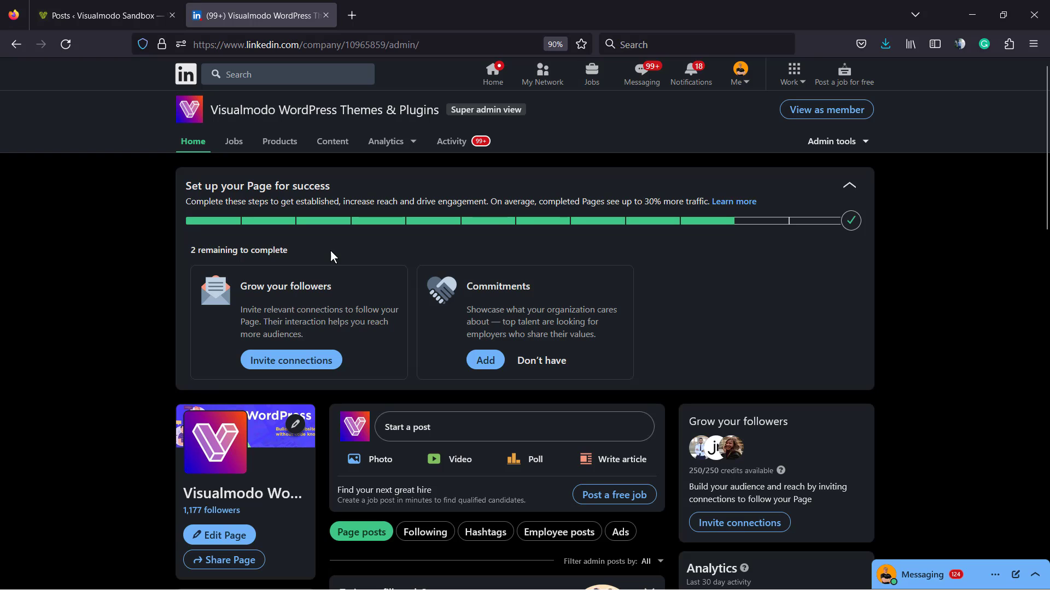
pyautogui.click(162, 5)
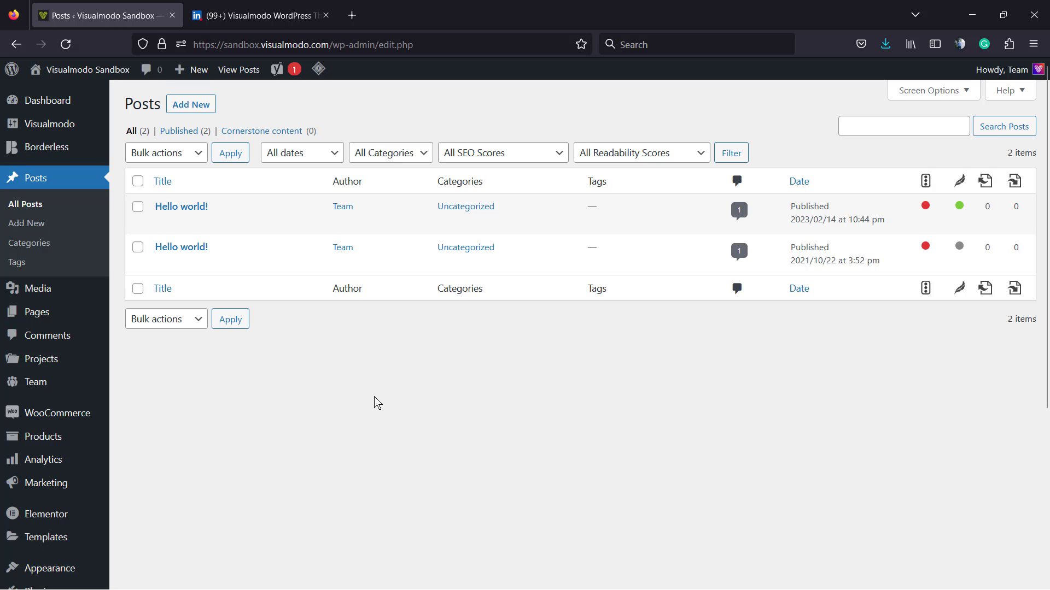
# Go to the Add New plugins page and zoom it to 110%.
pyautogui.moveTo(291, 265)
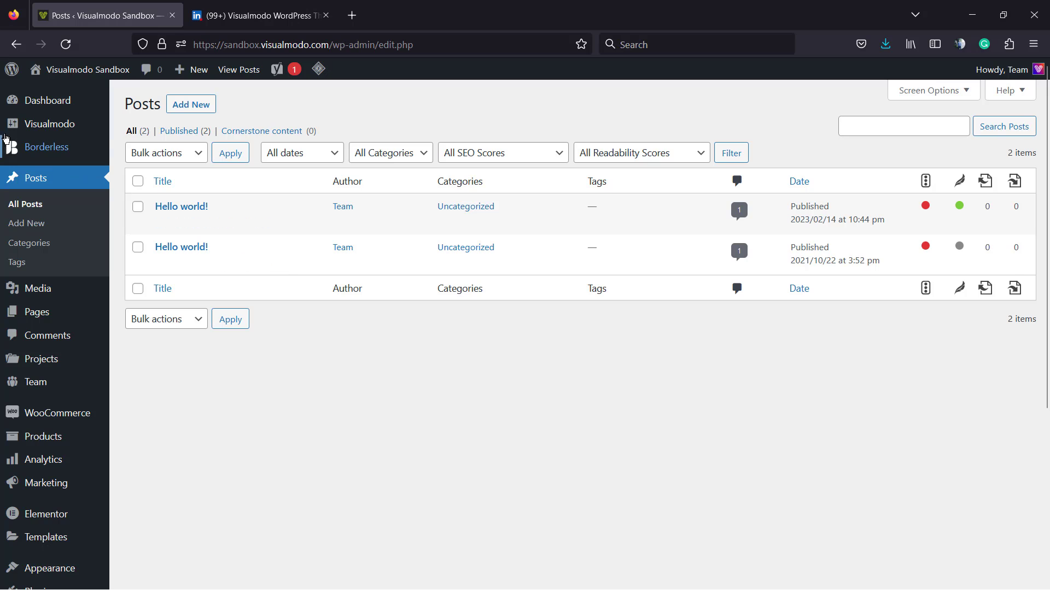
pyautogui.click(32, 101)
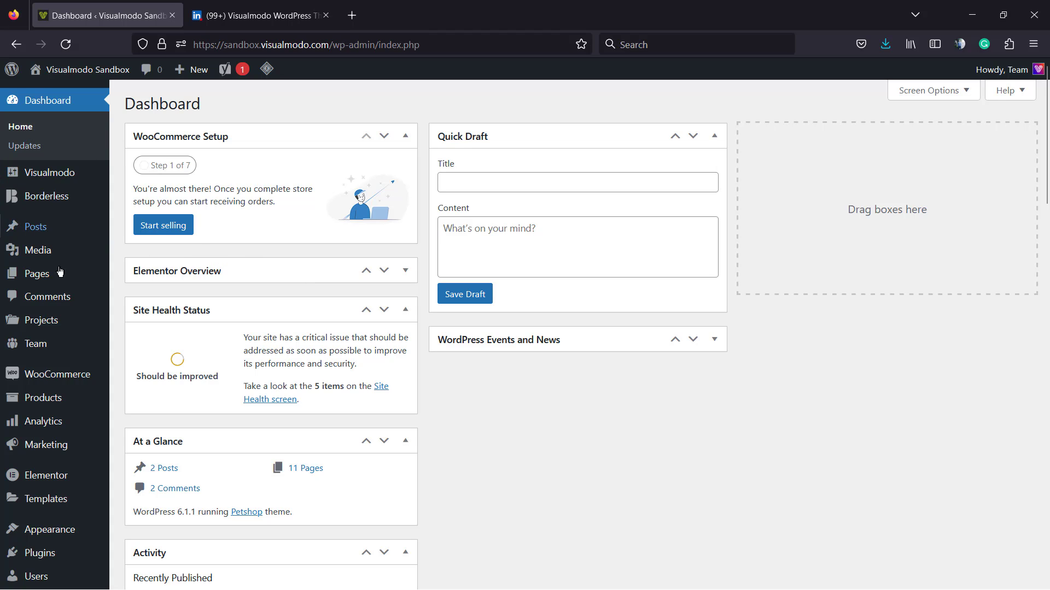
pyautogui.scroll(-3, 81, 298)
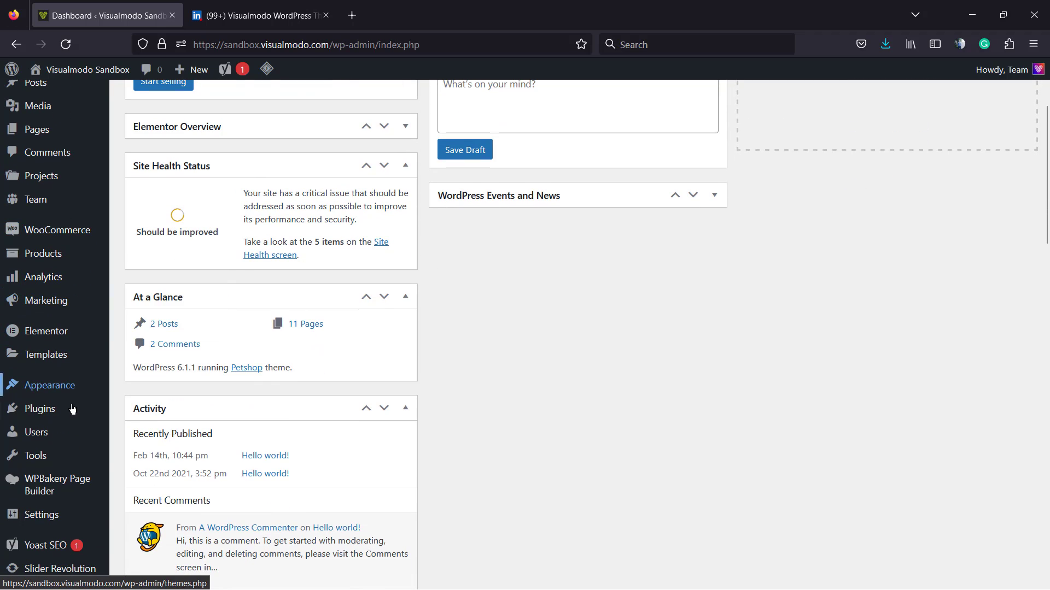
pyautogui.moveTo(72, 409)
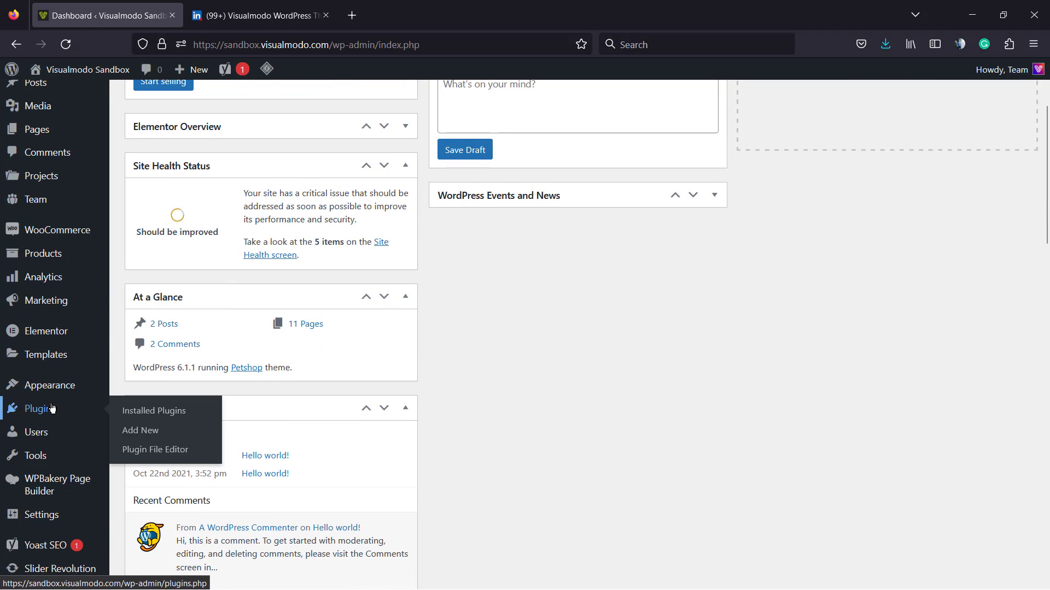
pyautogui.click(143, 434)
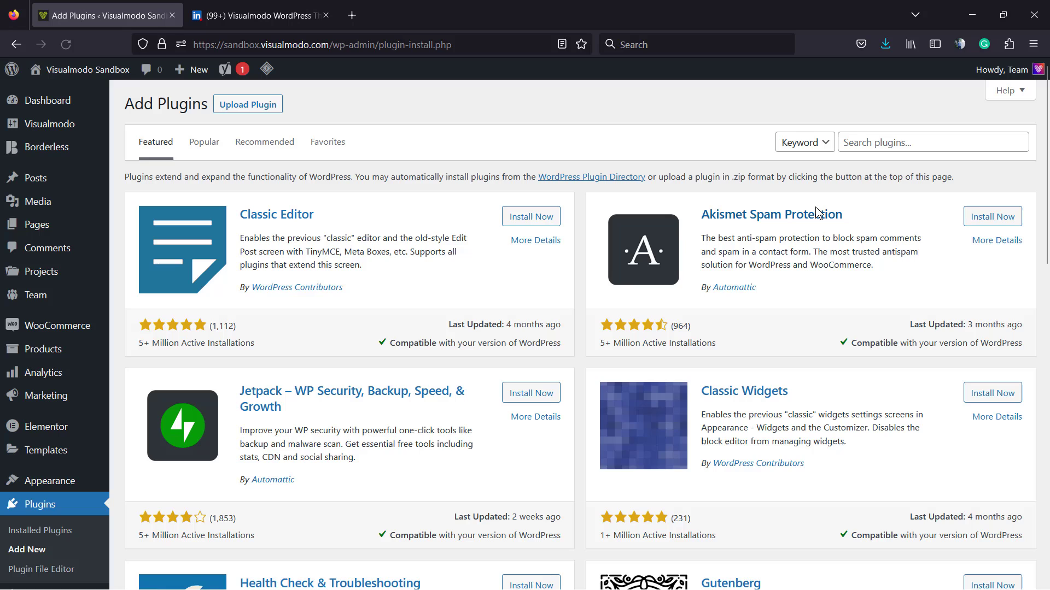
pyautogui.hotkey('ctrl', '+')
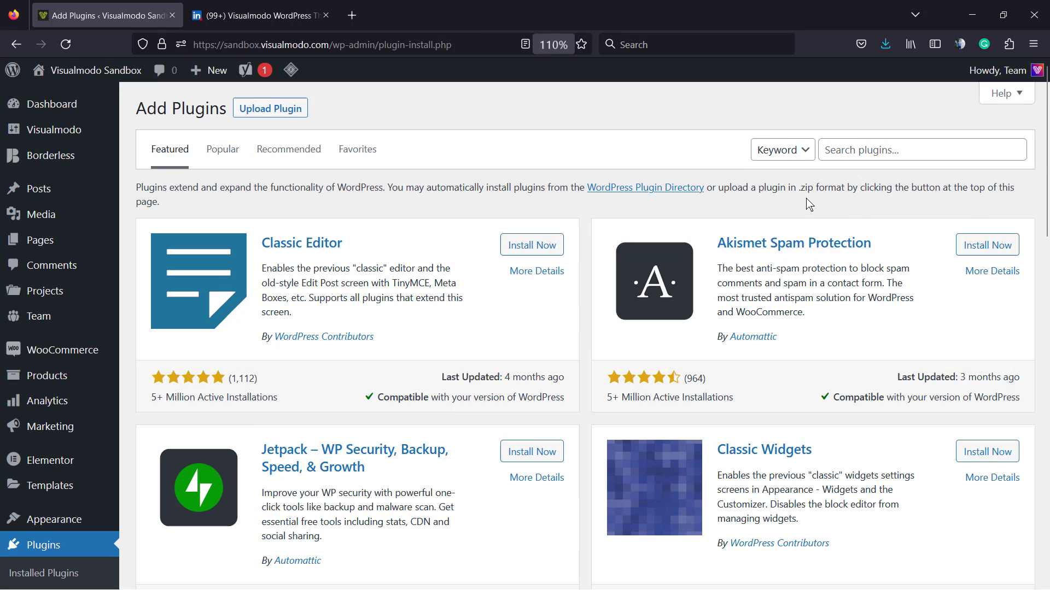
# Search for WP LinkedIn Auto Publish, install it, and start activating it.
pyautogui.click(851, 150)
pyautogui.write('WP LinkedIn Auto Publish')
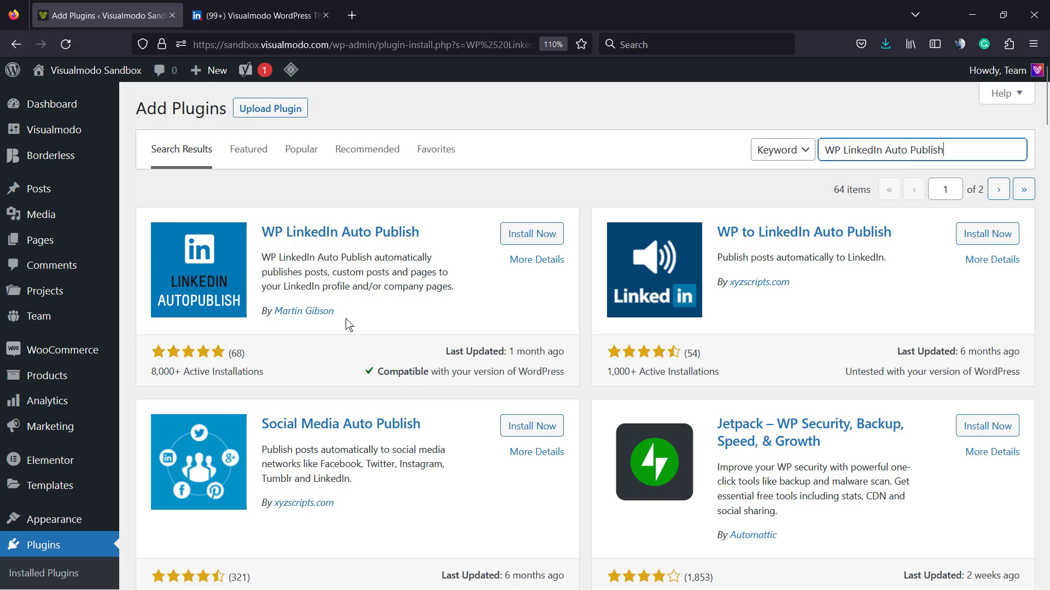
pyautogui.moveTo(227, 353); pyautogui.dragTo(238, 383)
pyautogui.click(274, 373)
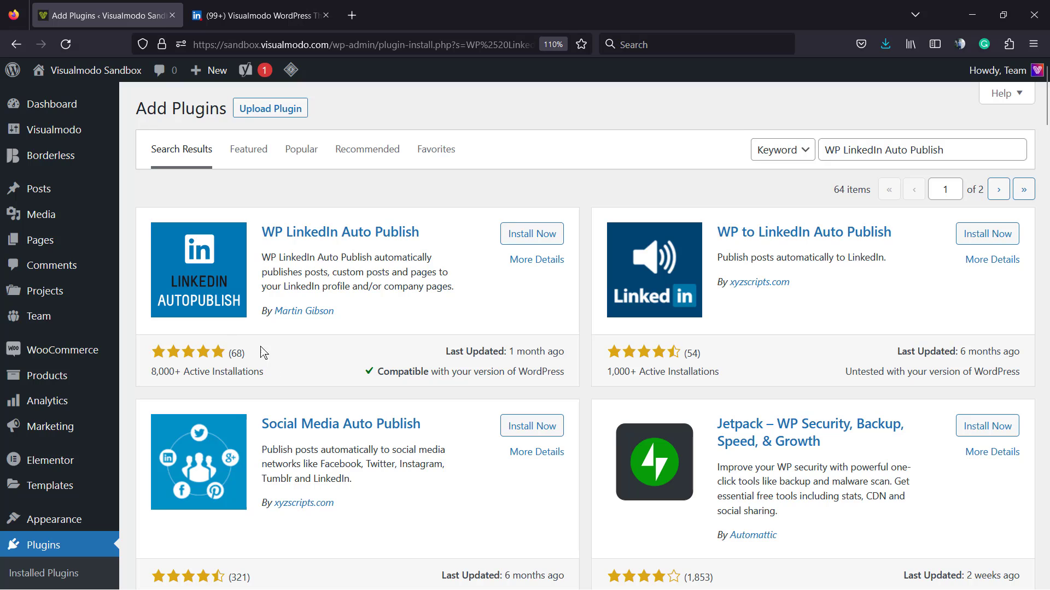
pyautogui.click(538, 234)
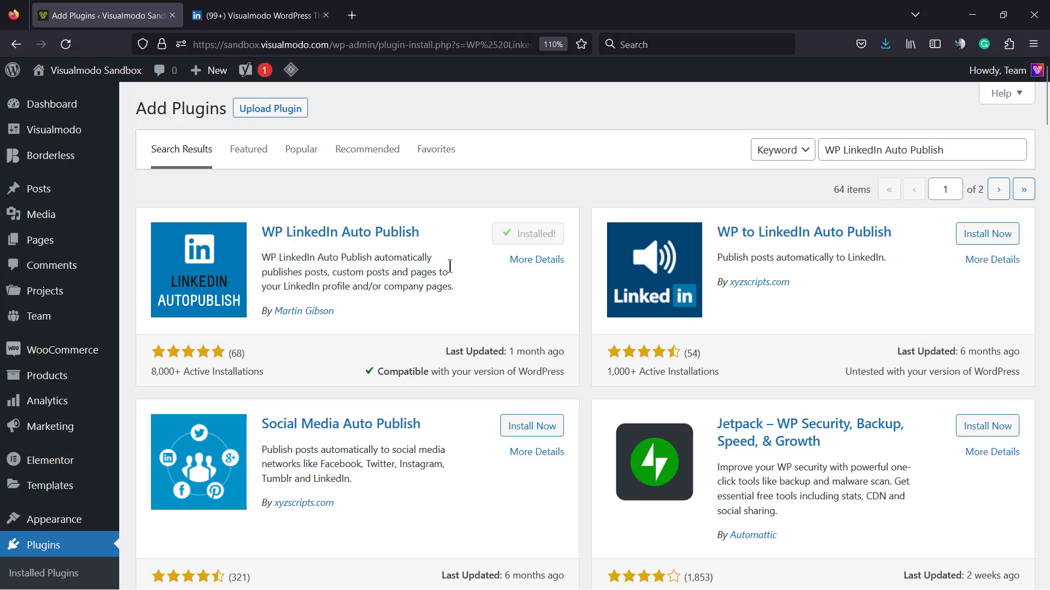
pyautogui.click(524, 235)
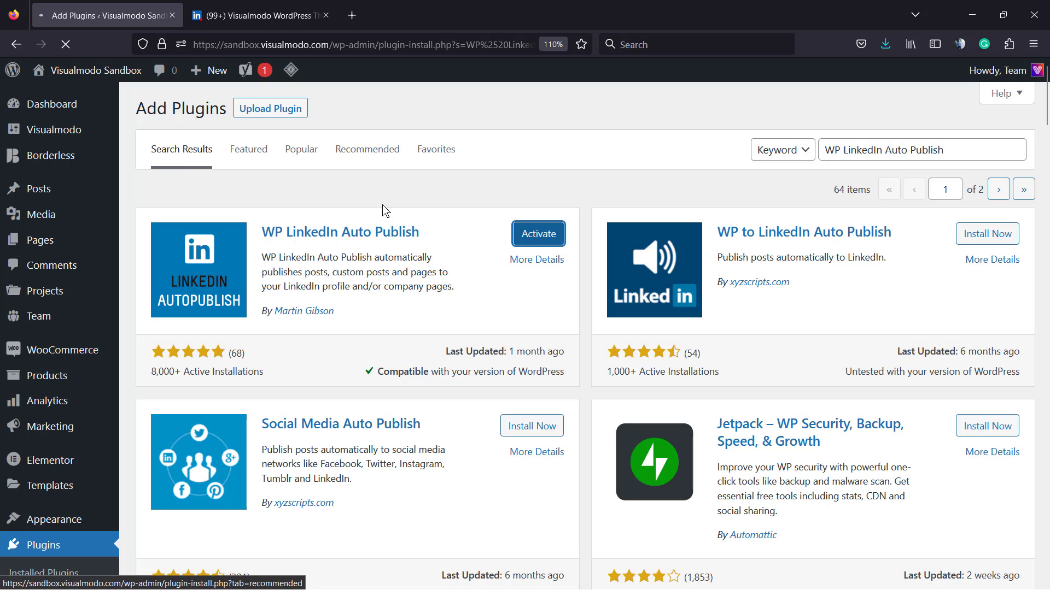
# Deactivate the LiteSpeed Cache plugin in the installed plugins list.
pyautogui.scroll(-4, 301, 298)
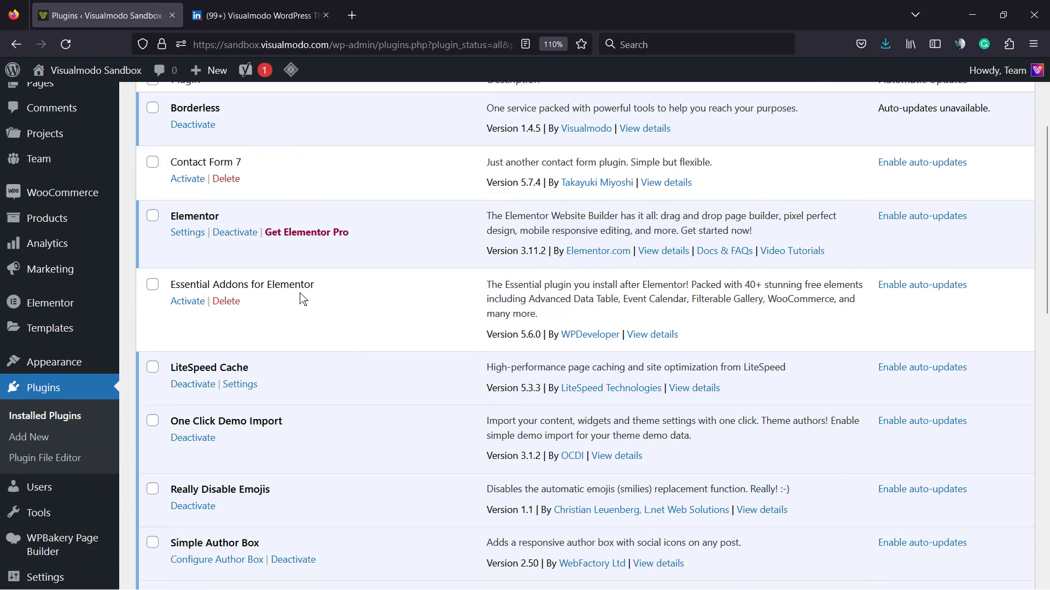
pyautogui.scroll(-1, 302, 295)
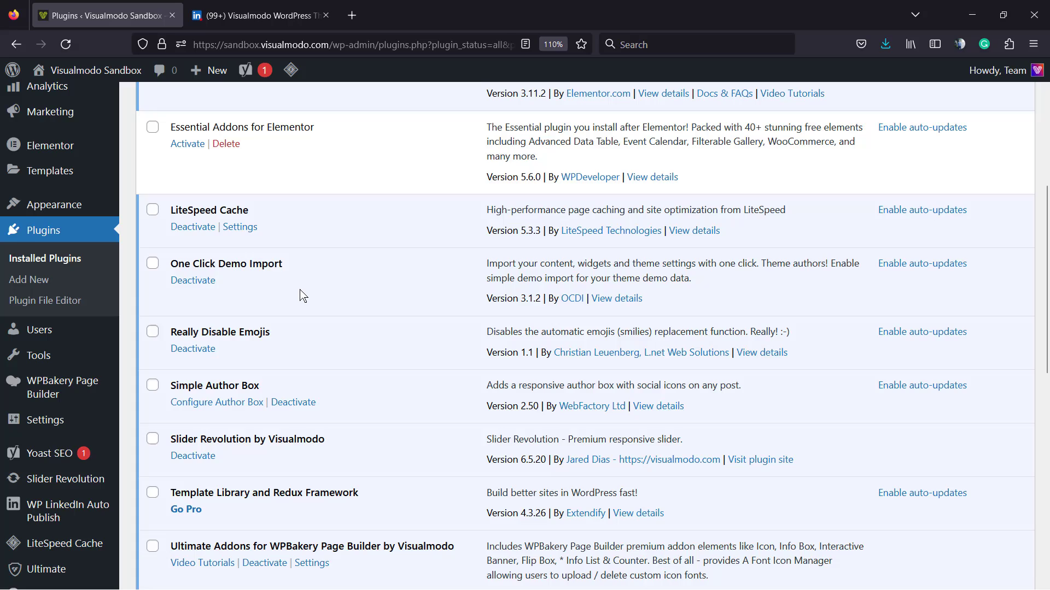
pyautogui.scroll(1, 298, 293)
pyautogui.scroll(3, 278, 282)
pyautogui.scroll(-6, 279, 280)
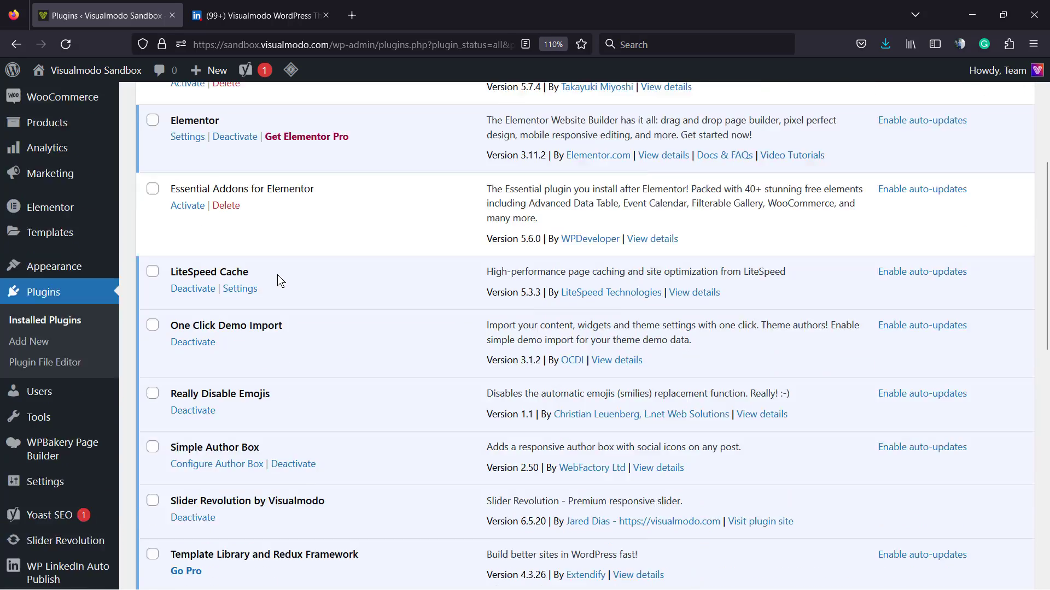
pyautogui.scroll(3, 183, 261)
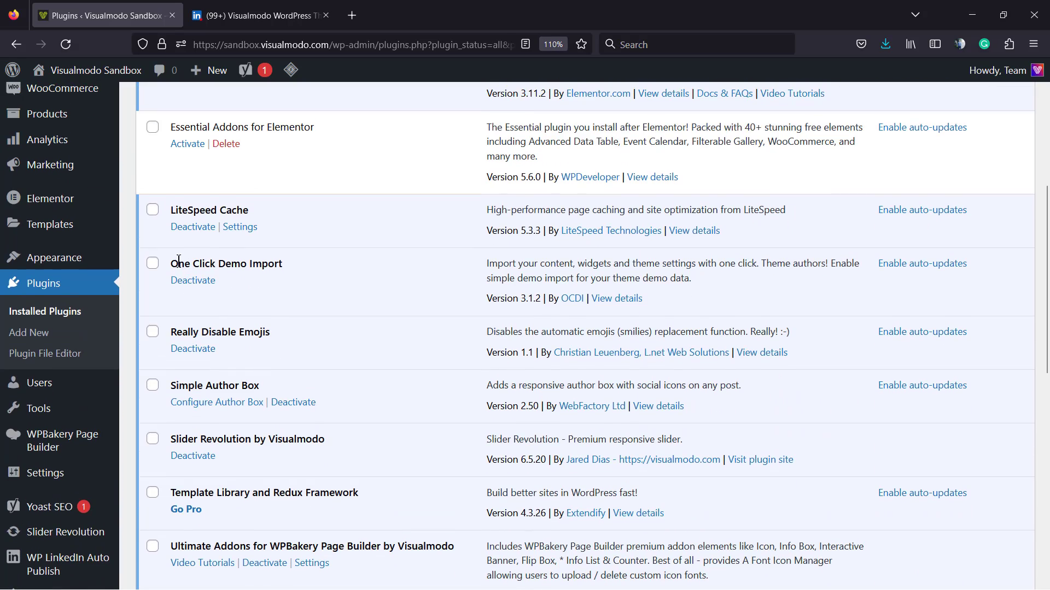
pyautogui.click(191, 309)
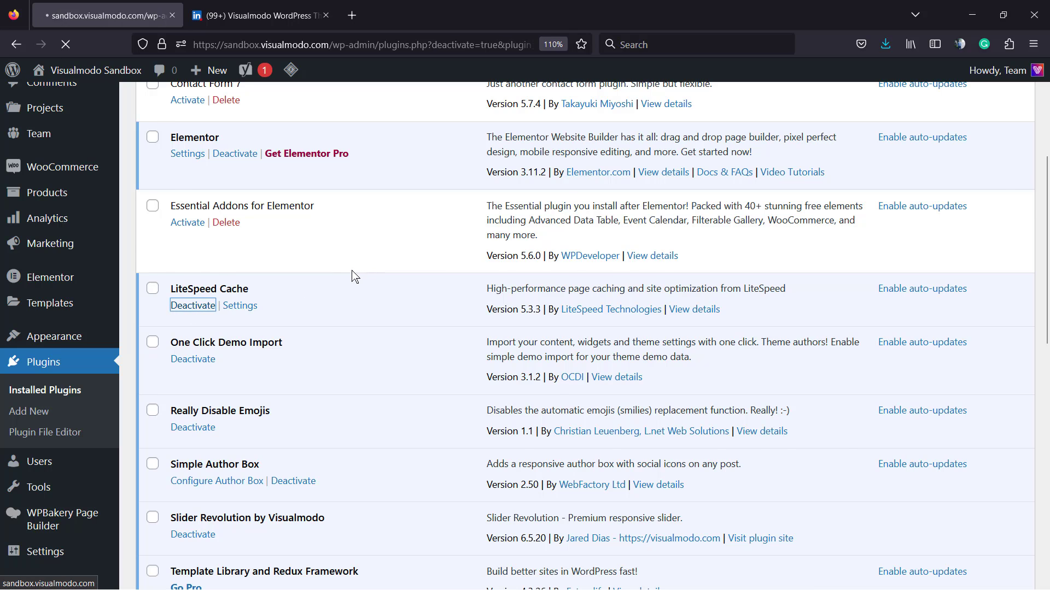
# Locate the active WP LinkedIn Auto Publish plugin and highlight its name.
pyautogui.scroll(-10, 339, 307)
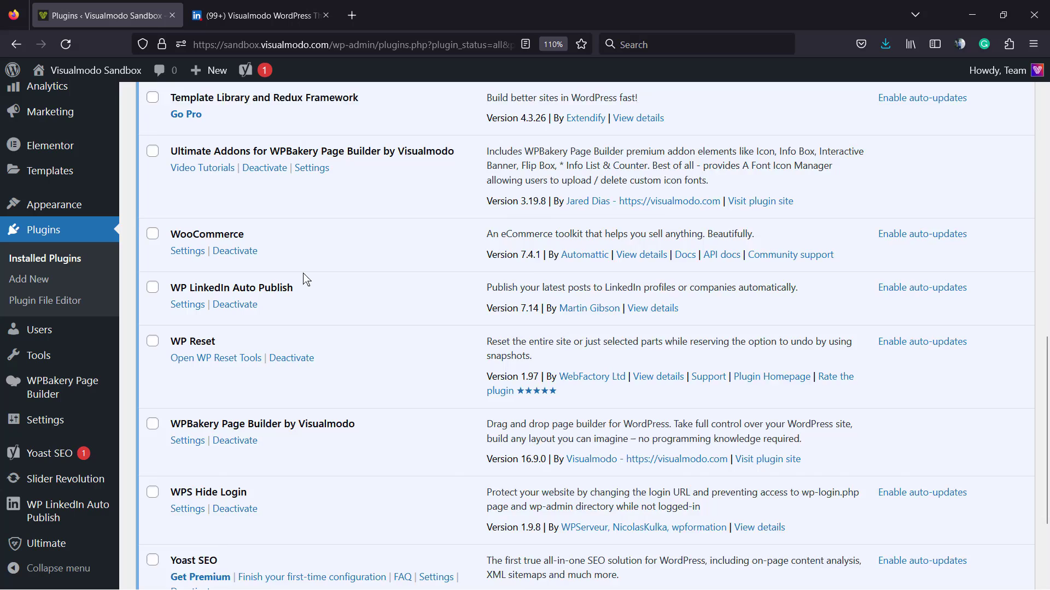
pyautogui.scroll(-3, 304, 277)
pyautogui.scroll(2, 274, 286)
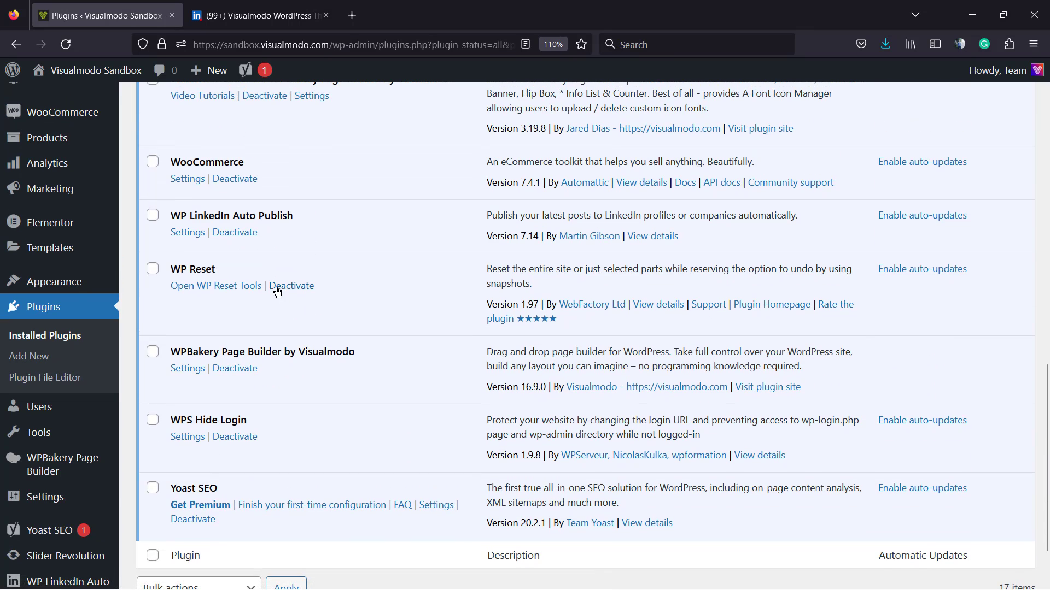
pyautogui.tripleClick(221, 219)
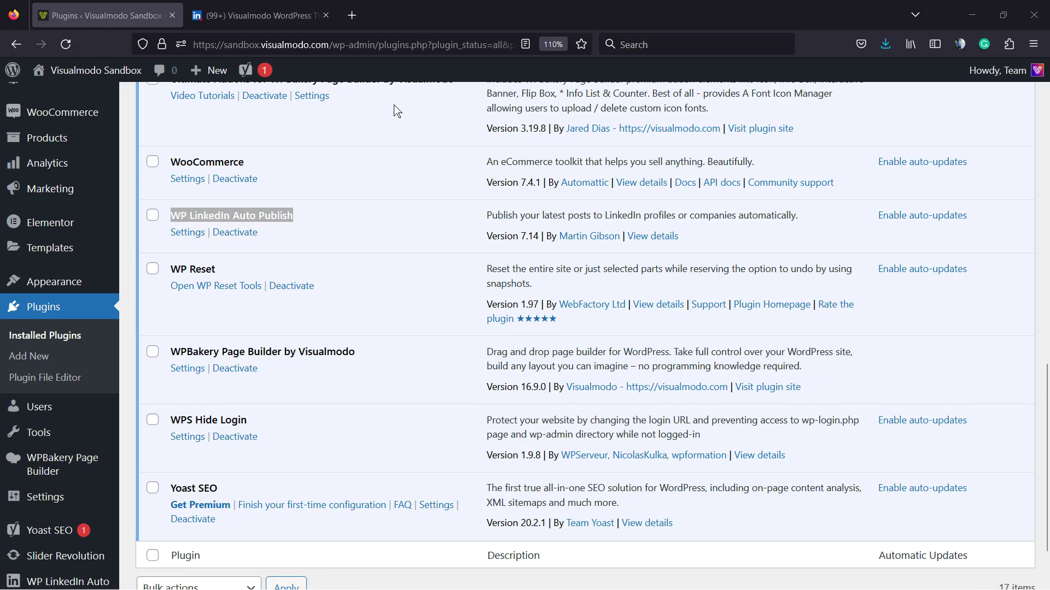
pyautogui.scroll(-2, 393, 112)
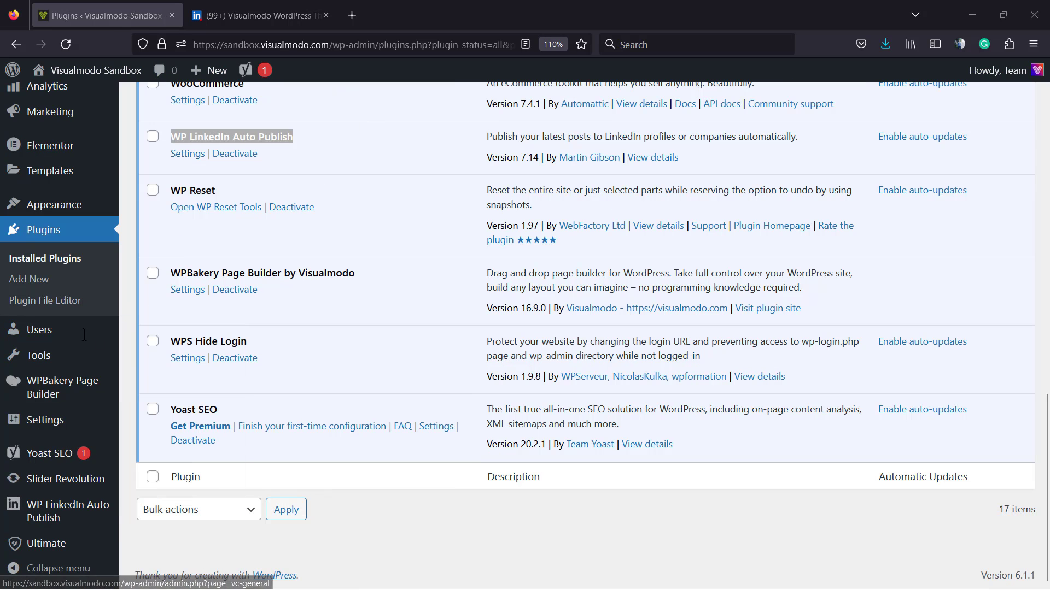
pyautogui.moveTo(83, 400)
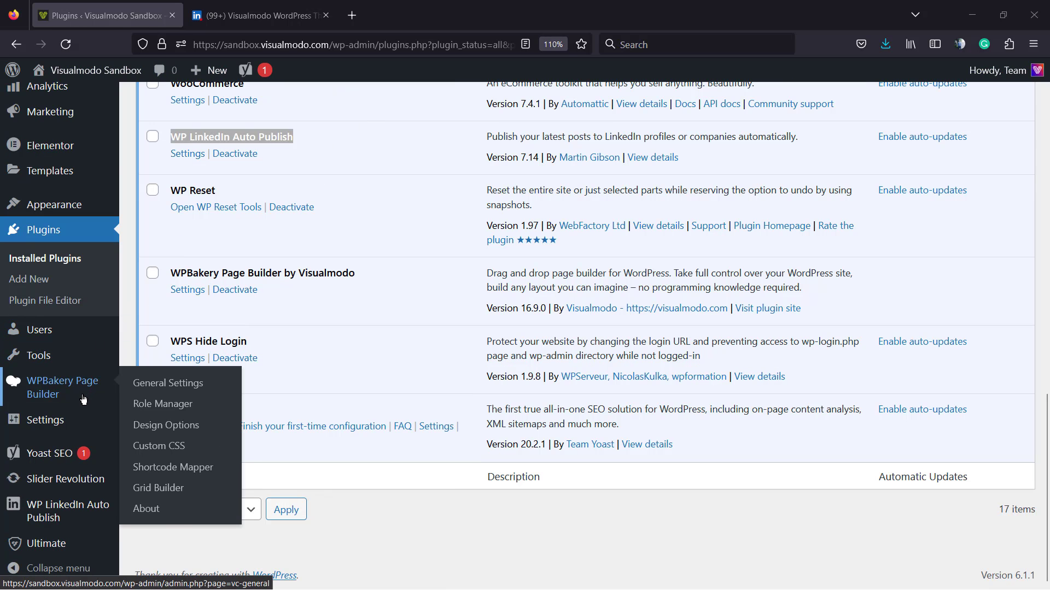
# Open the WP LinkedIn Auto Publish settings and start Connect with LinkedIn.
pyautogui.click(73, 510)
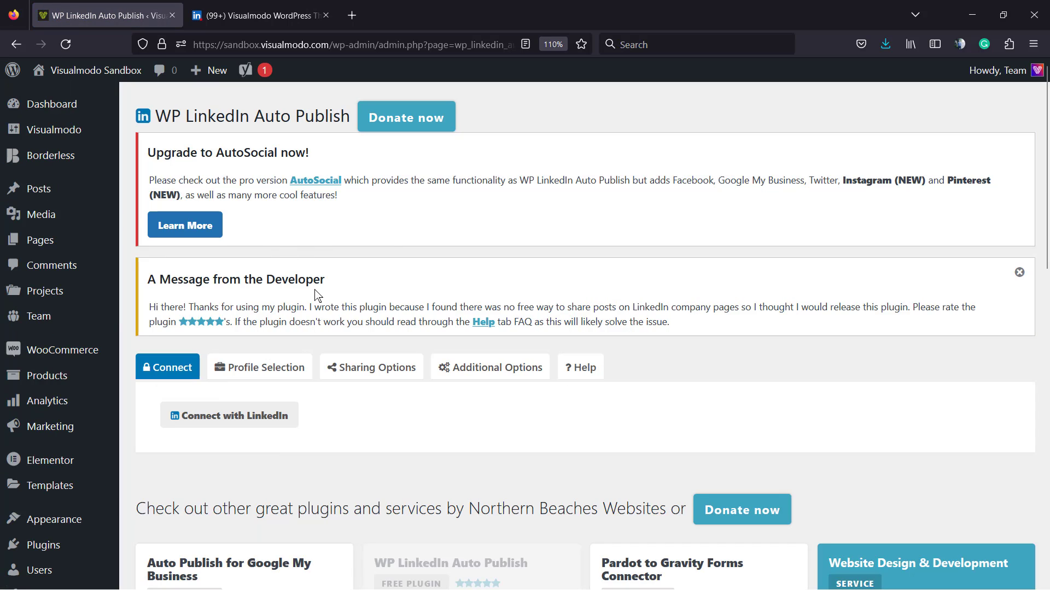
pyautogui.scroll(-3, 248, 299)
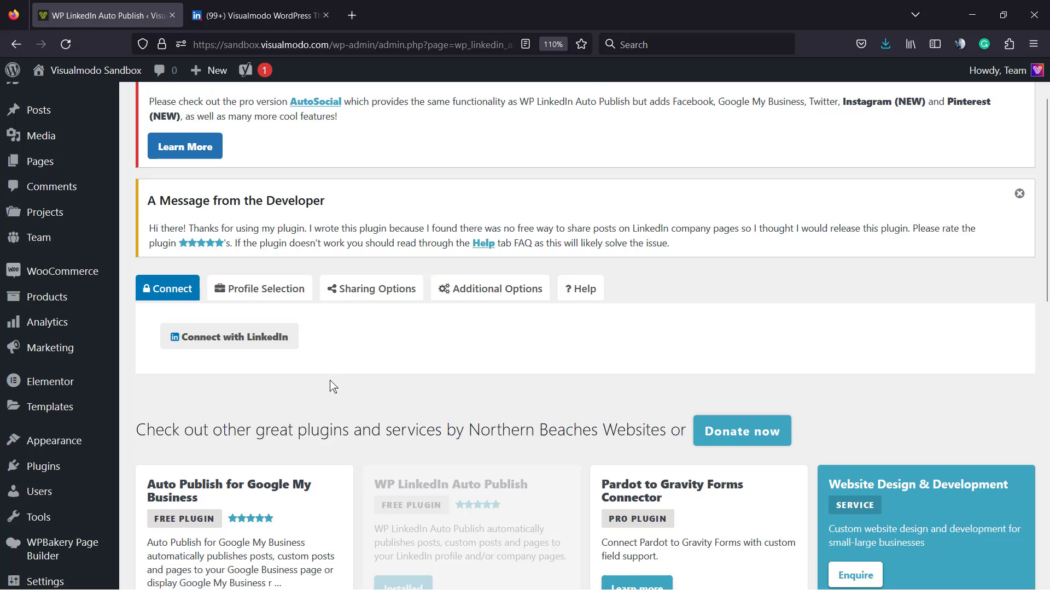
pyautogui.scroll(1, 341, 373)
pyautogui.click(211, 345)
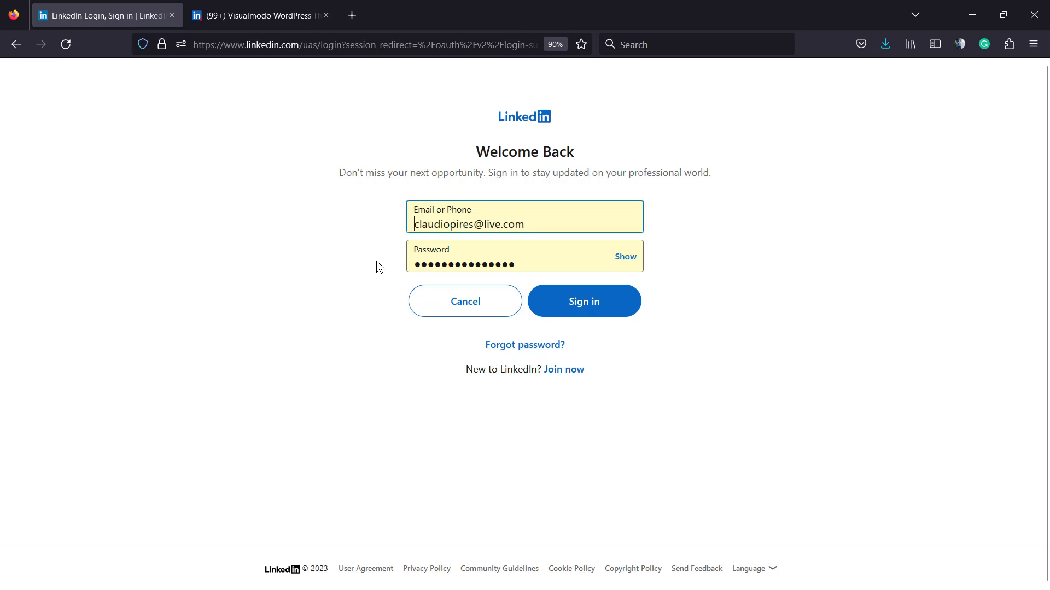
# Sign in to LinkedIn and allow WP Auto Publish access to the account.
pyautogui.click(571, 312)
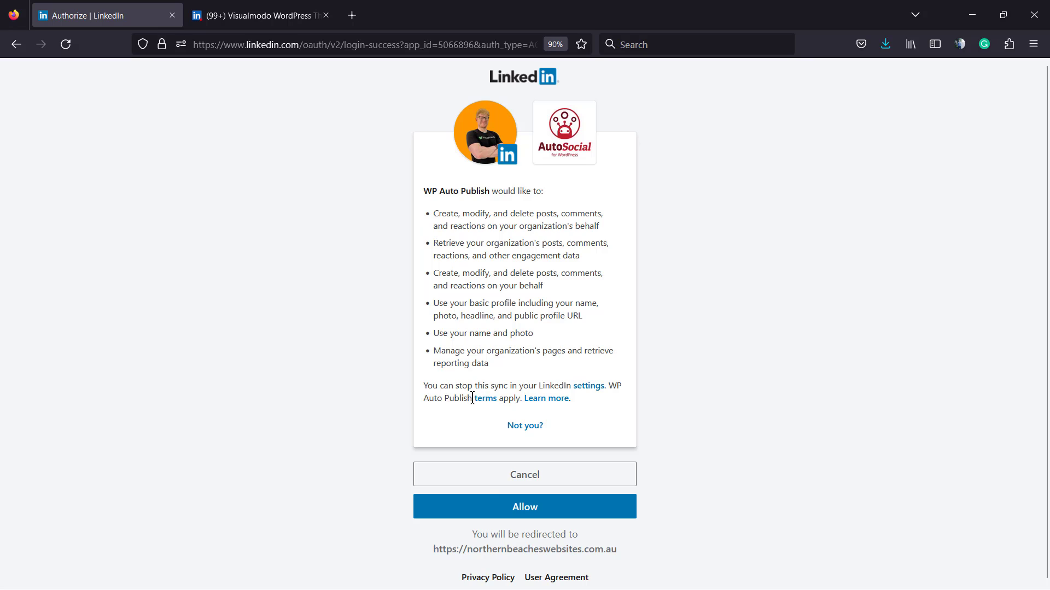
pyautogui.click(496, 510)
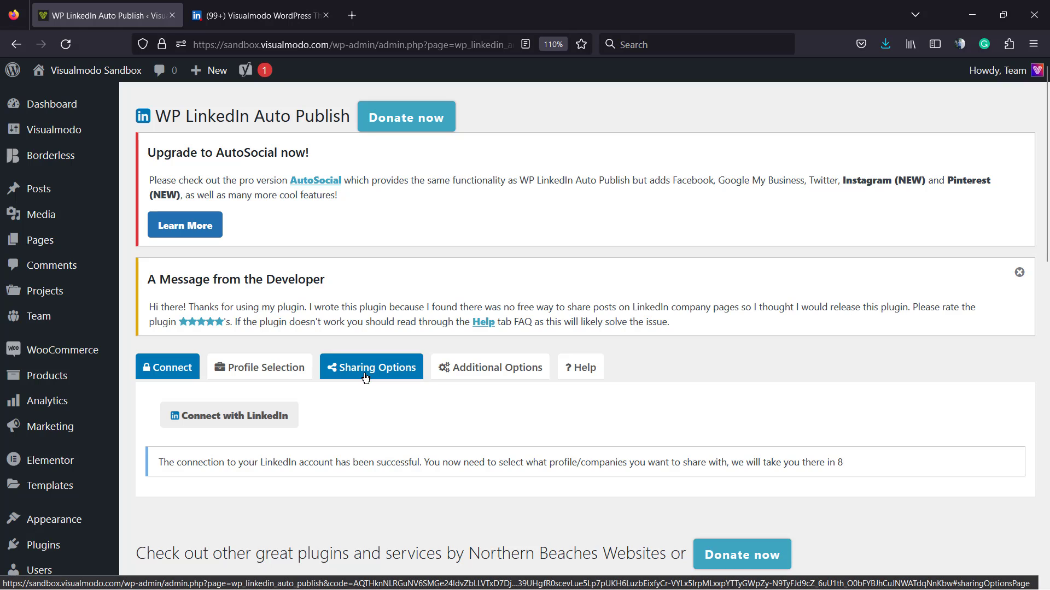
# Select the connection success message and review the Profile Selection page.
pyautogui.doubleClick(433, 462)
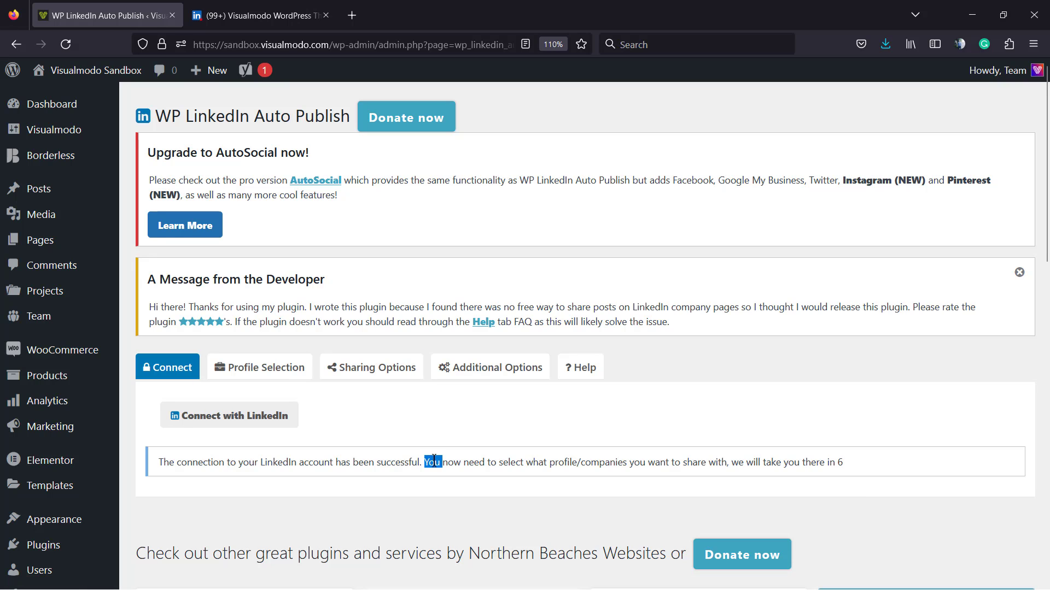
pyautogui.tripleClick(433, 462)
pyautogui.scroll(-5, 481, 386)
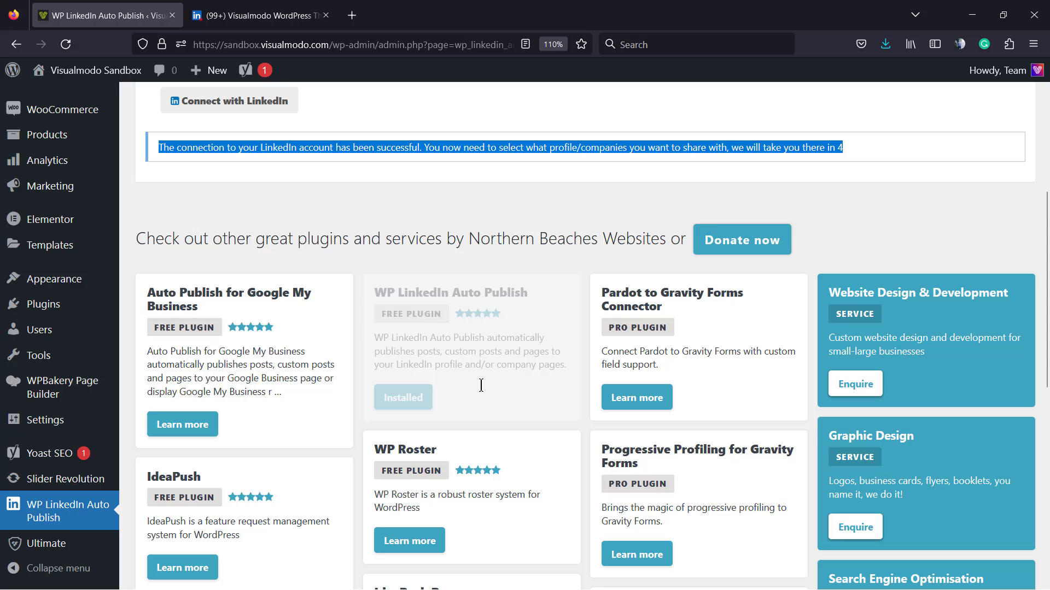
pyautogui.scroll(4, 328, 337)
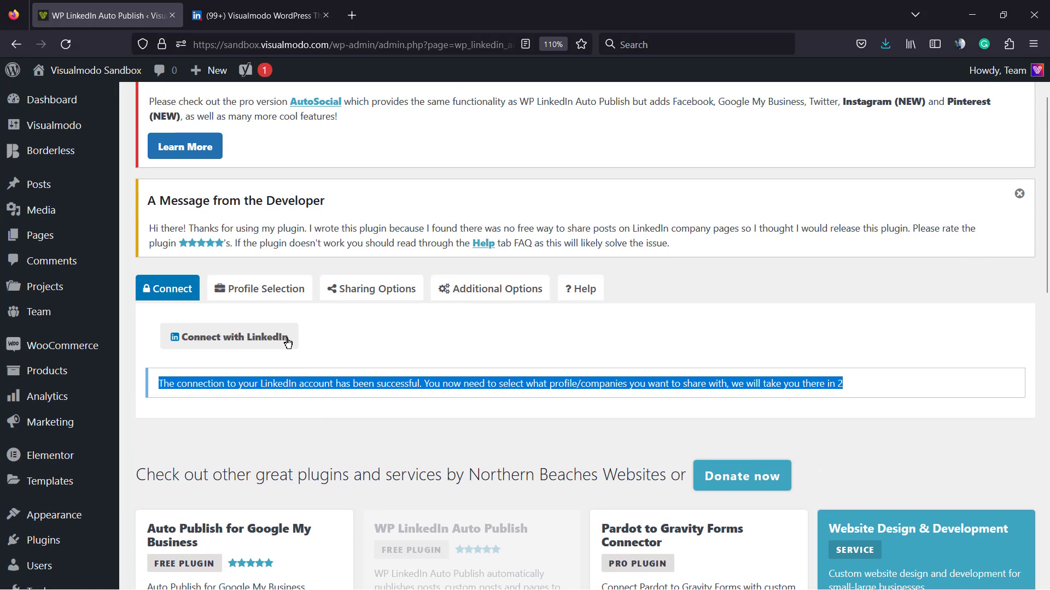
pyautogui.scroll(-1, 371, 336)
pyautogui.scroll(3, 371, 342)
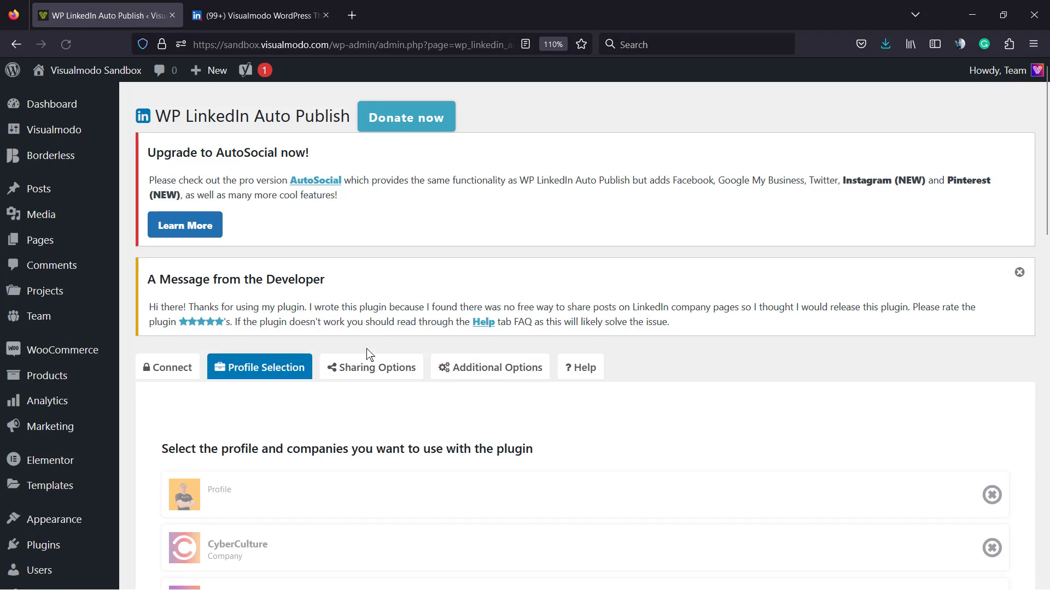
pyautogui.scroll(-5, 343, 376)
pyautogui.scroll(3, 283, 293)
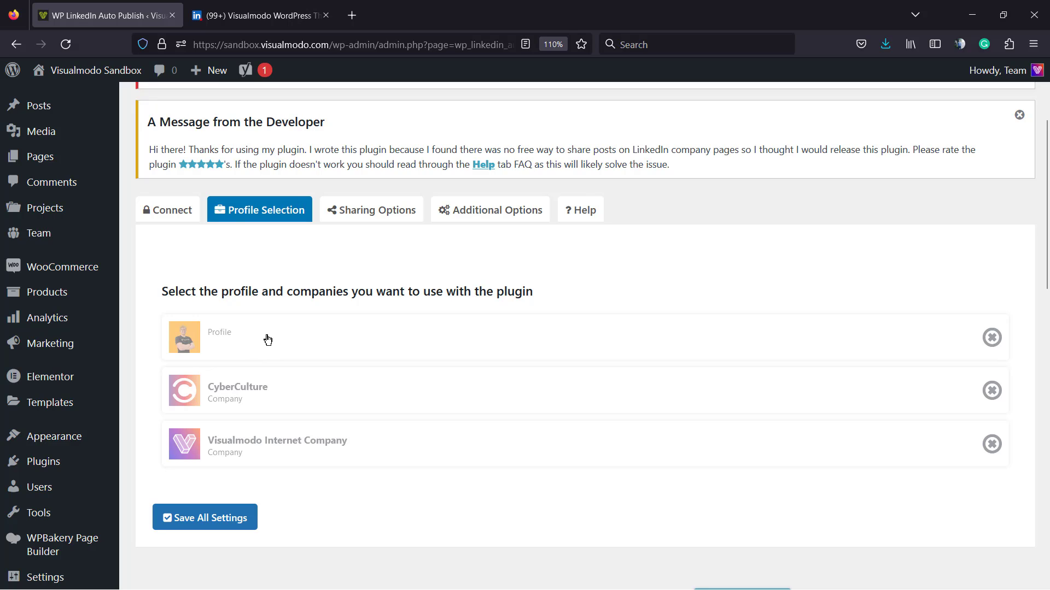
# Tick only the personal Profile, leaving CyberCulture and Visualmodo unchecked, and save.
pyautogui.click(267, 340)
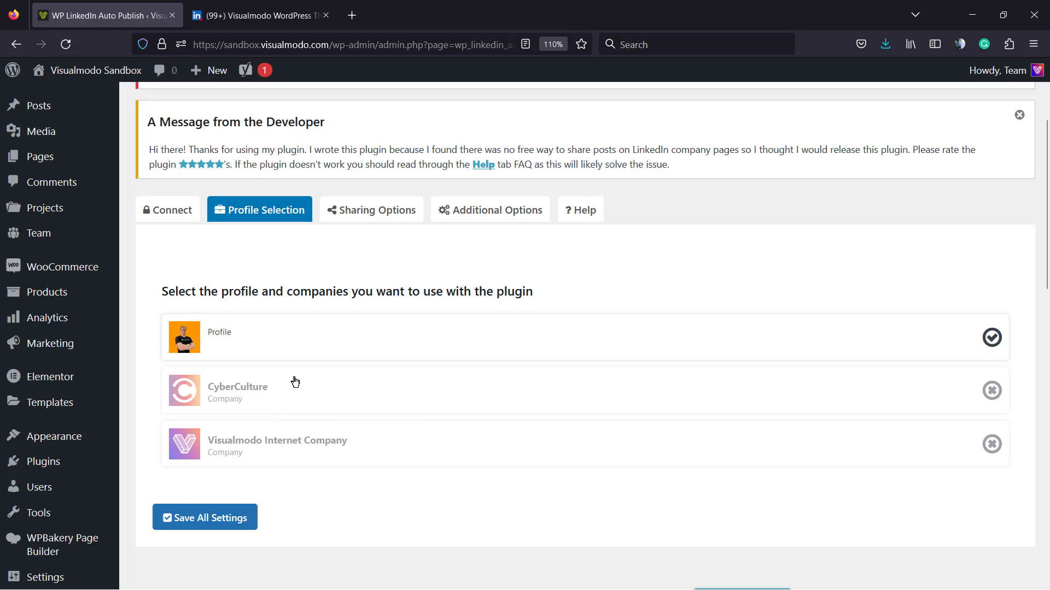
pyautogui.click(377, 389)
pyautogui.click(359, 347)
pyautogui.click(343, 398)
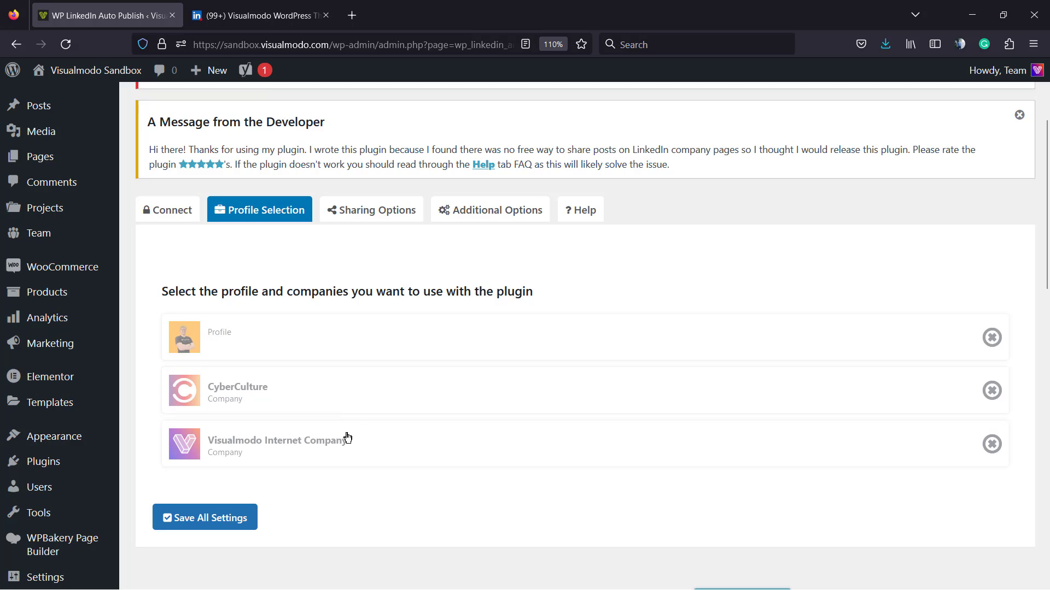
pyautogui.click(347, 436)
pyautogui.click(334, 379)
pyautogui.click(326, 350)
pyautogui.click(317, 401)
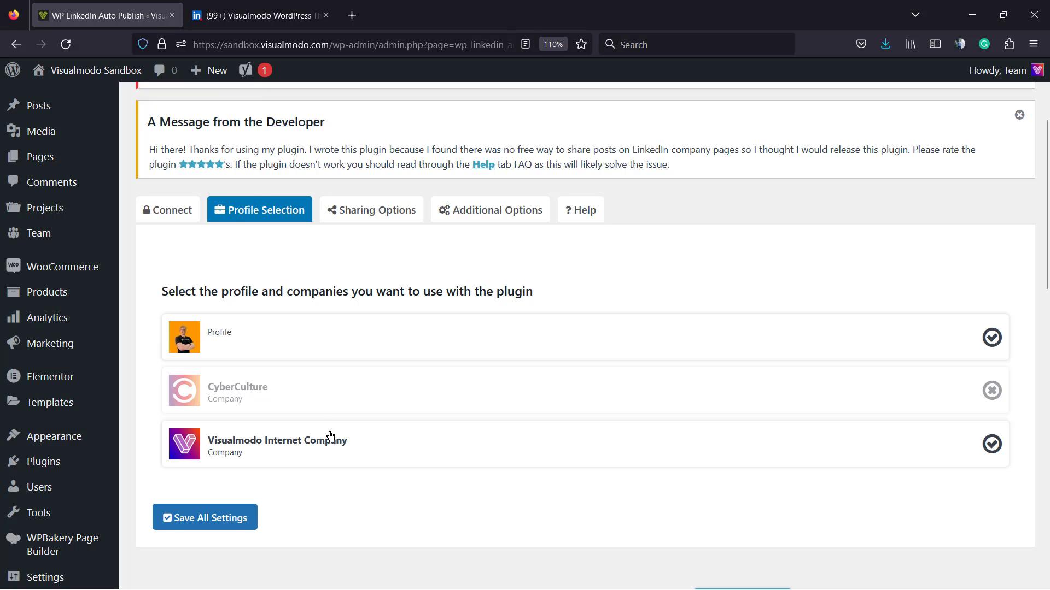
pyautogui.click(328, 436)
pyautogui.click(313, 354)
pyautogui.click(313, 354)
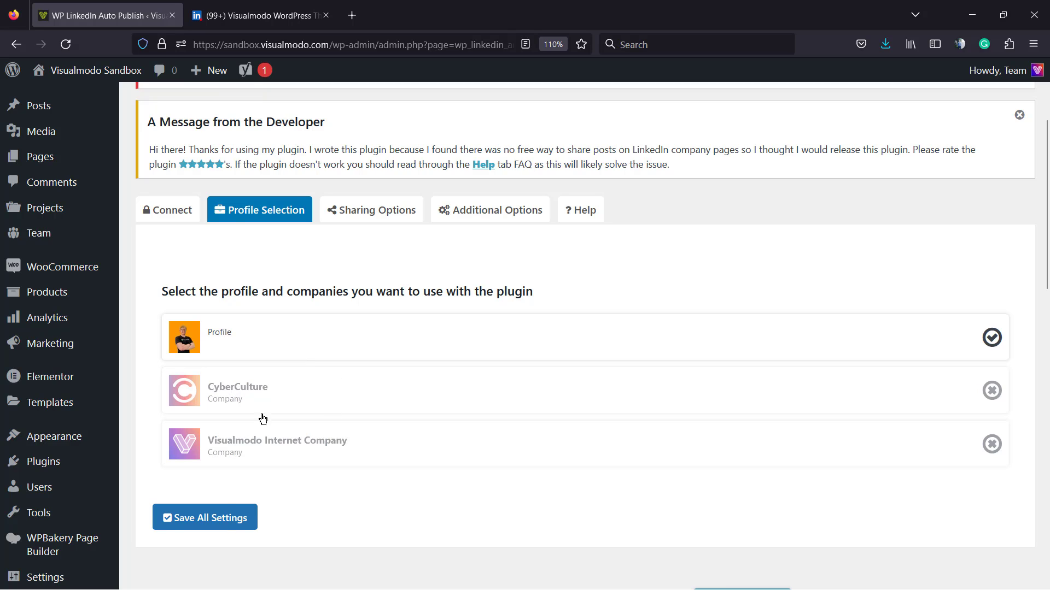
pyautogui.click(216, 529)
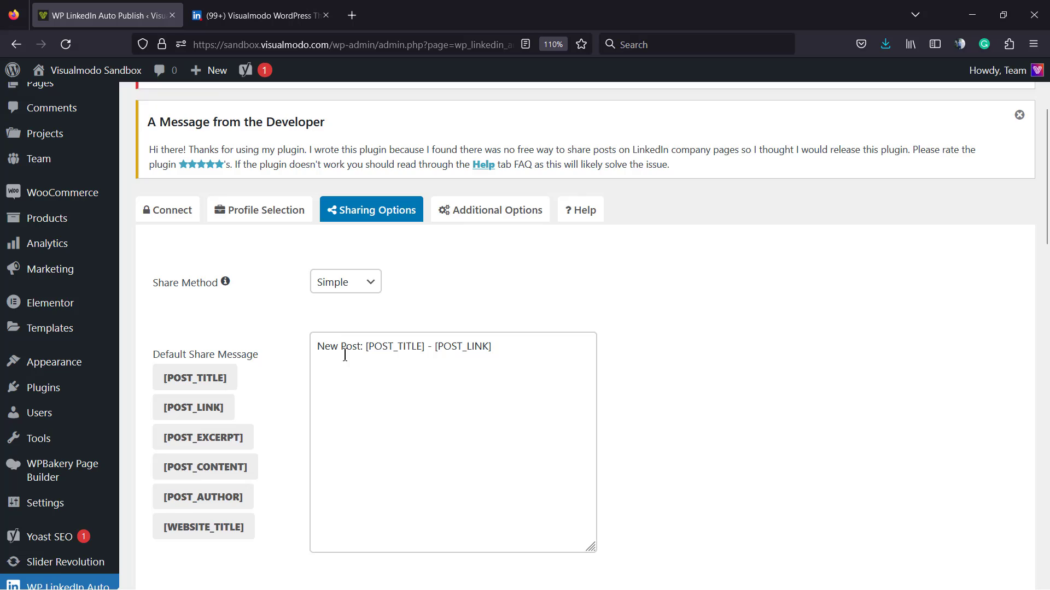
pyautogui.scroll(3, 325, 257)
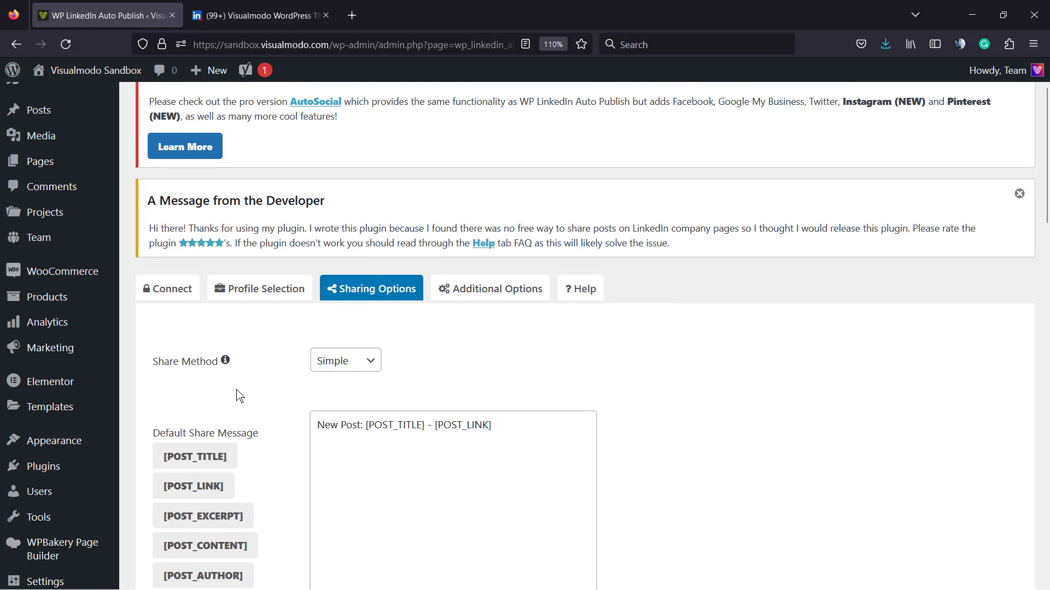
pyautogui.scroll(-3, 290, 389)
pyautogui.click(369, 283)
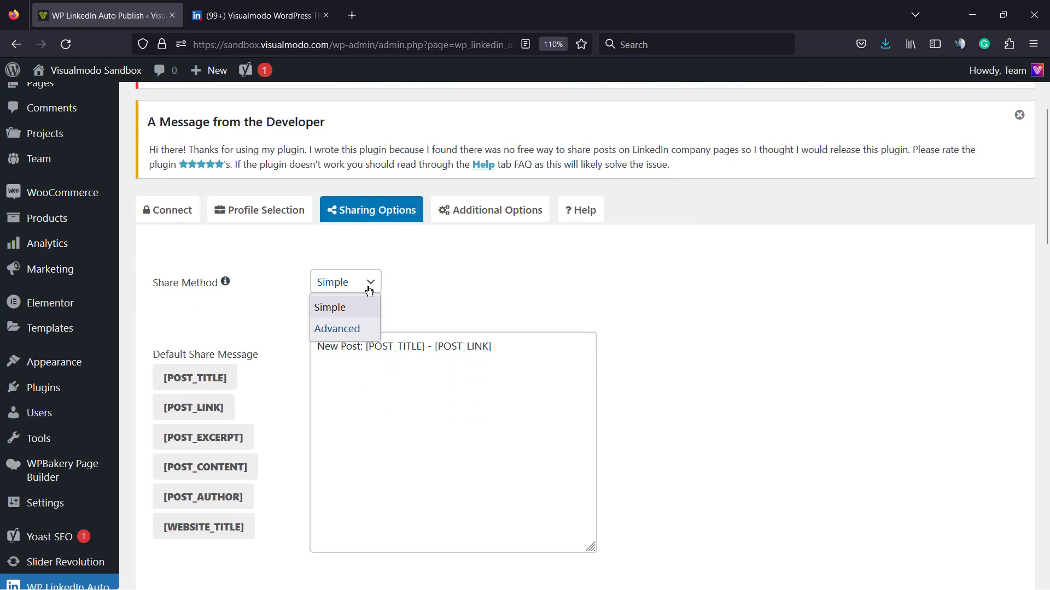
pyautogui.click(369, 291)
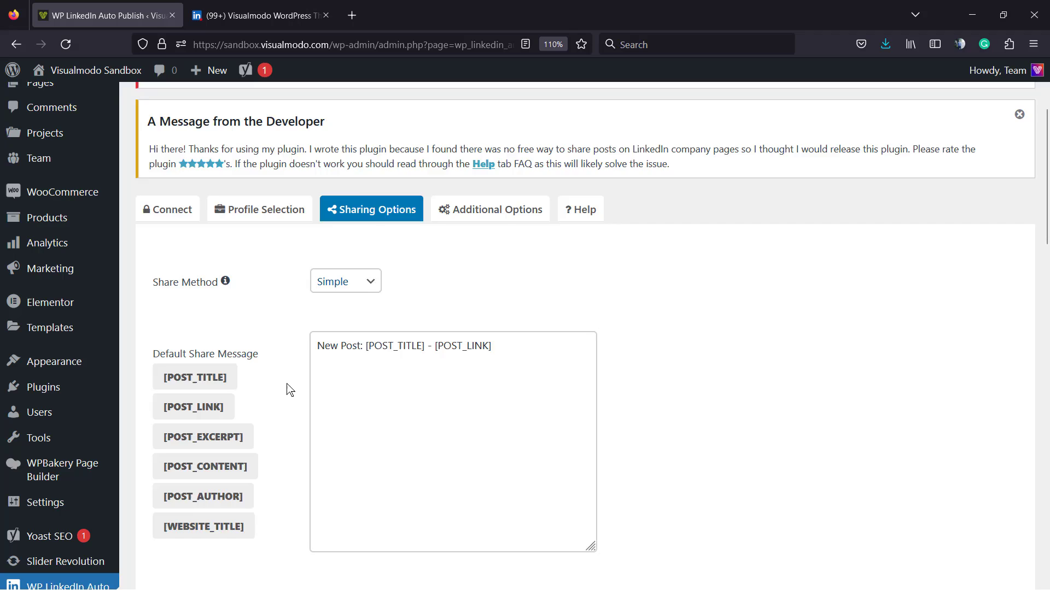
pyautogui.scroll(-4, 257, 366)
pyautogui.scroll(-1, 235, 334)
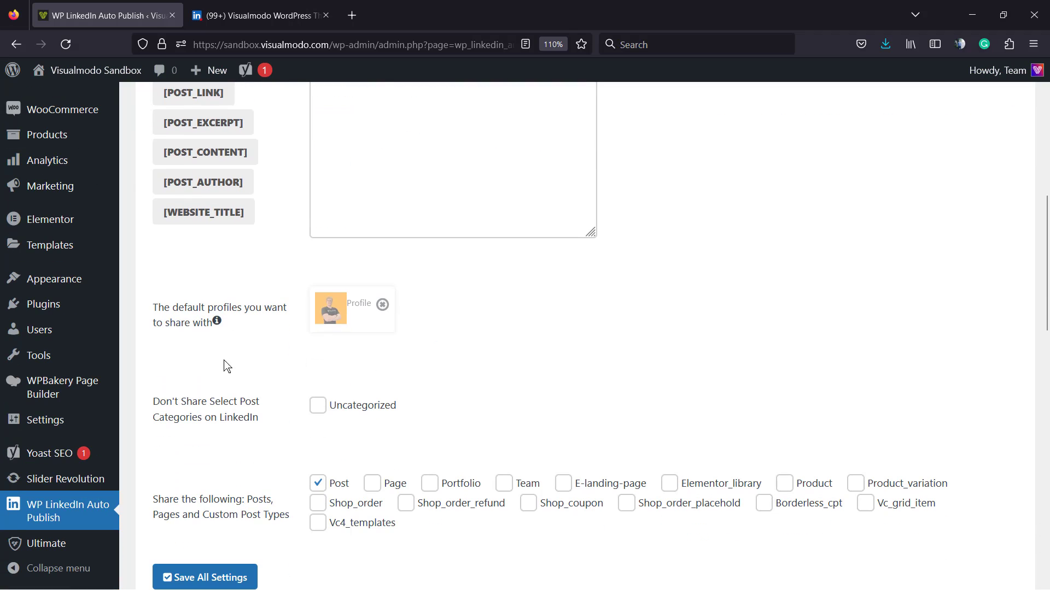
pyautogui.scroll(-1, 251, 366)
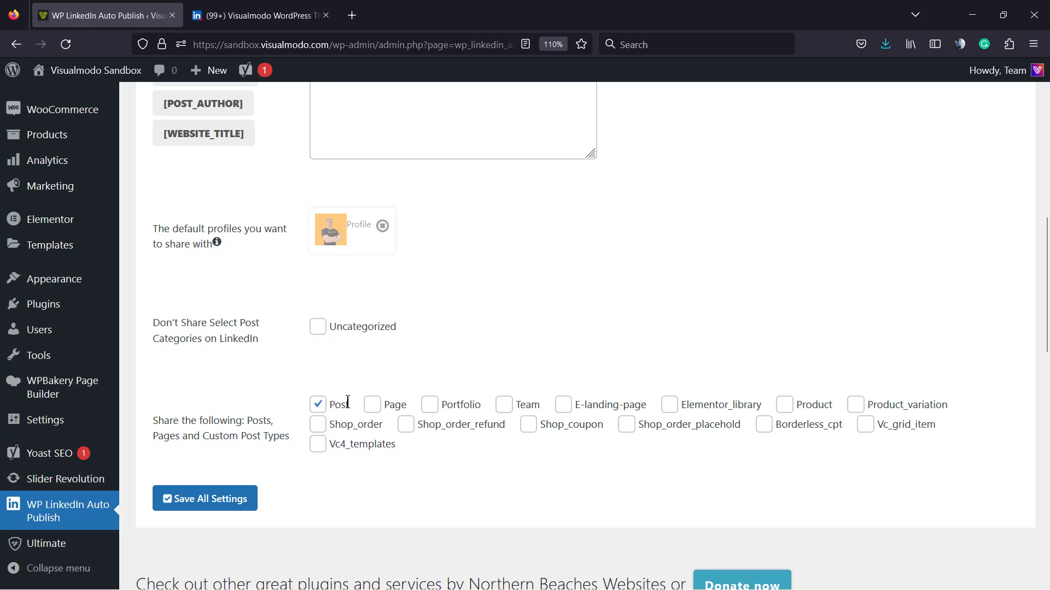
# Save the LinkedIn sharing settings and check the saved confirmation.
pyautogui.click(189, 504)
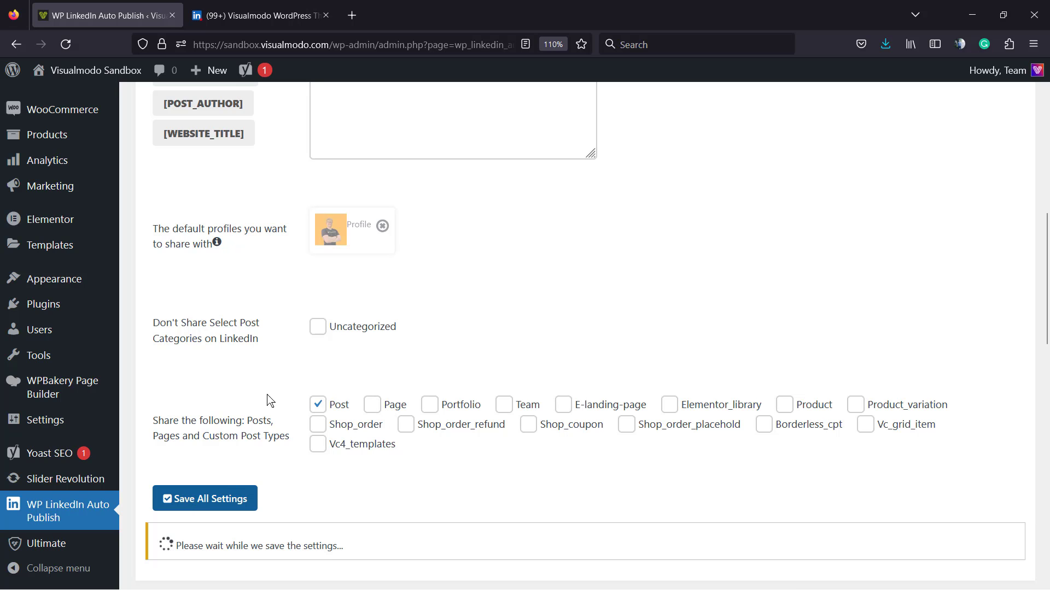
pyautogui.scroll(-3, 222, 404)
pyautogui.scroll(12, 223, 402)
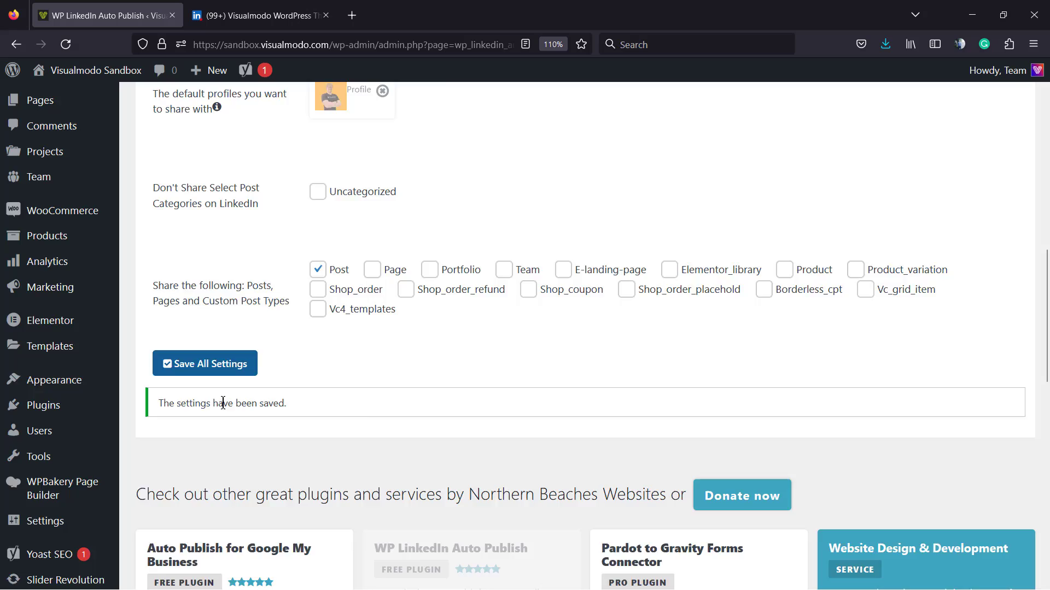